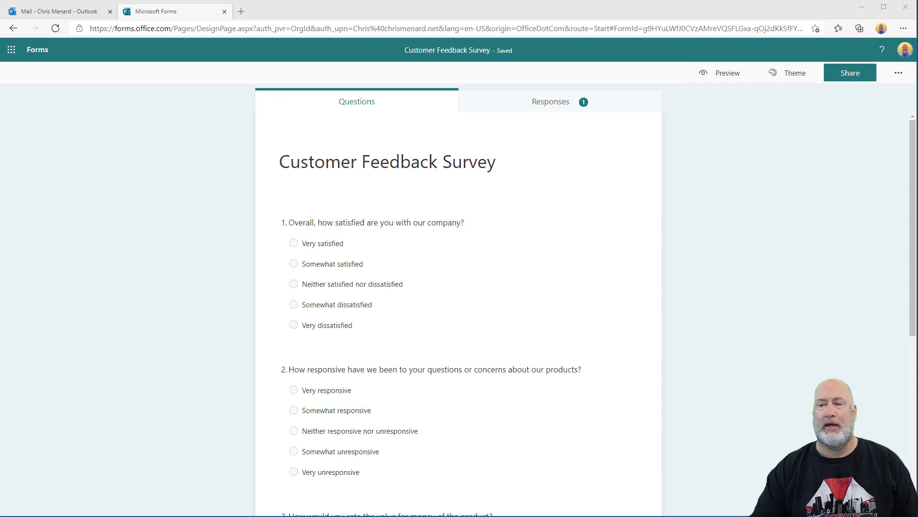
Open the survey's print preview, check the printer list, and cancel without printing
click(898, 79)
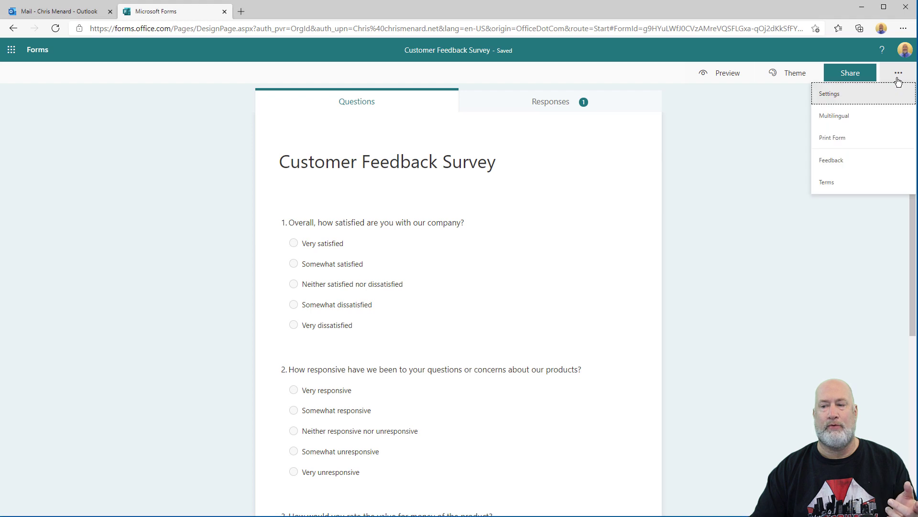
click(832, 139)
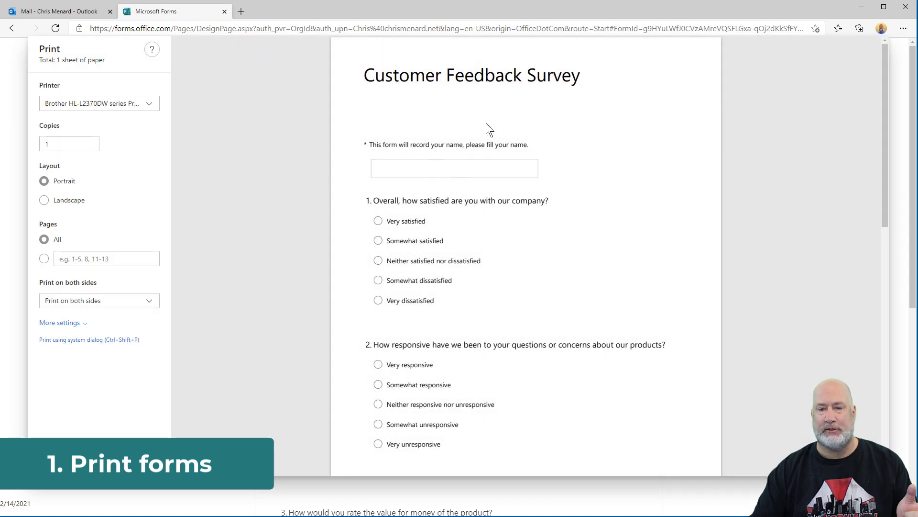
scroll(422, 211, down, 8)
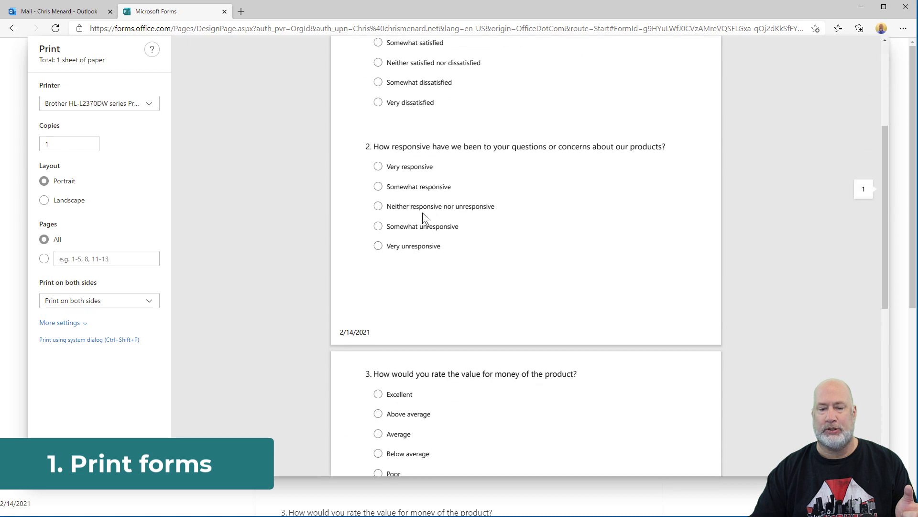
scroll(423, 214, down, 4)
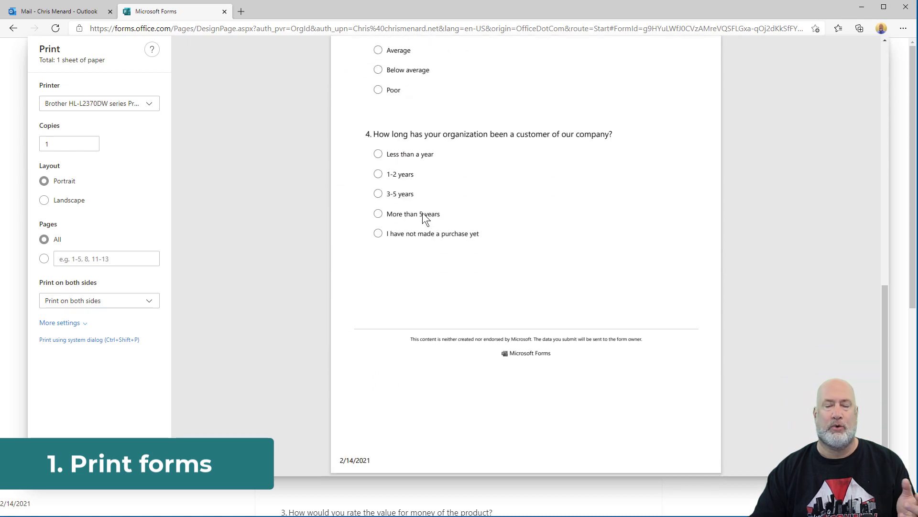
scroll(468, 338, up, 15)
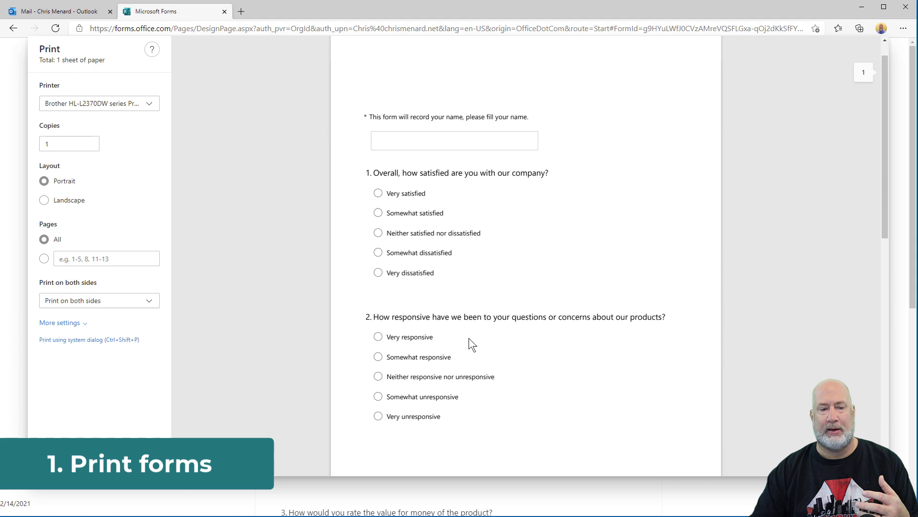
click(156, 103)
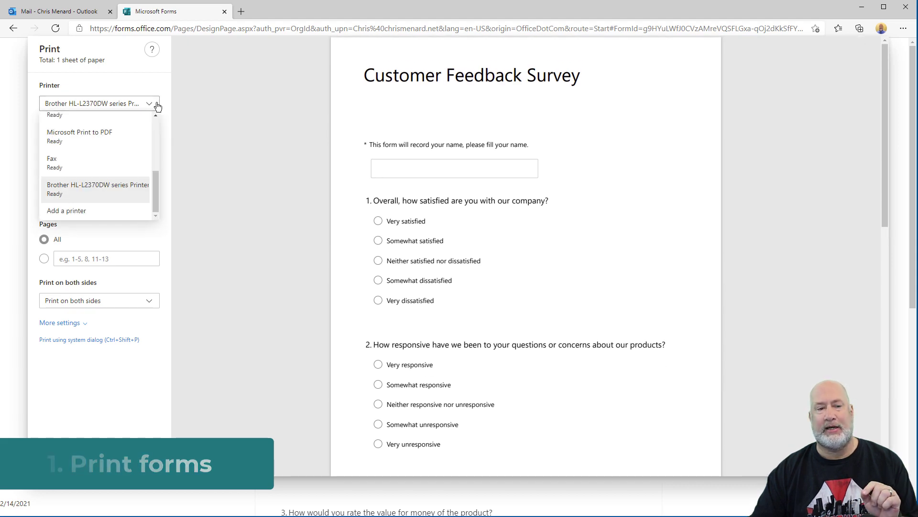
click(130, 461)
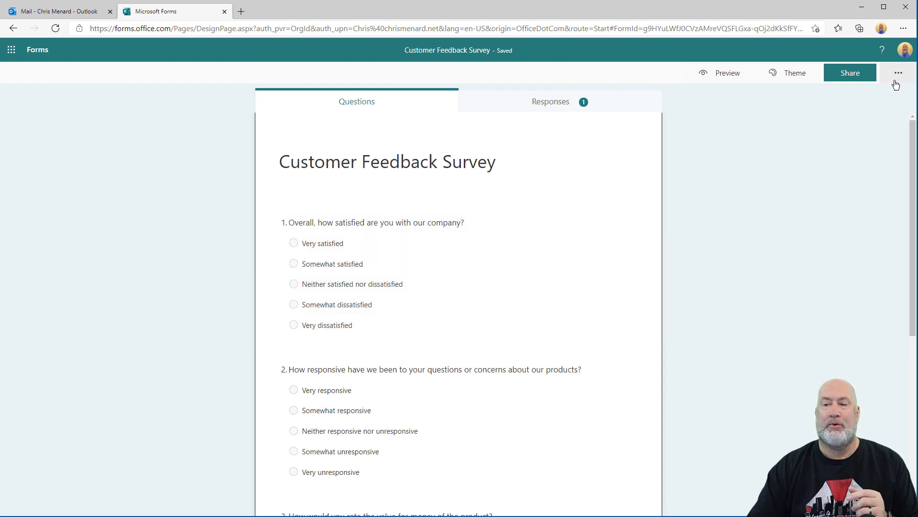
Turn on Shuffle questions in the form settings, locking questions 1 to 4 in place
click(895, 75)
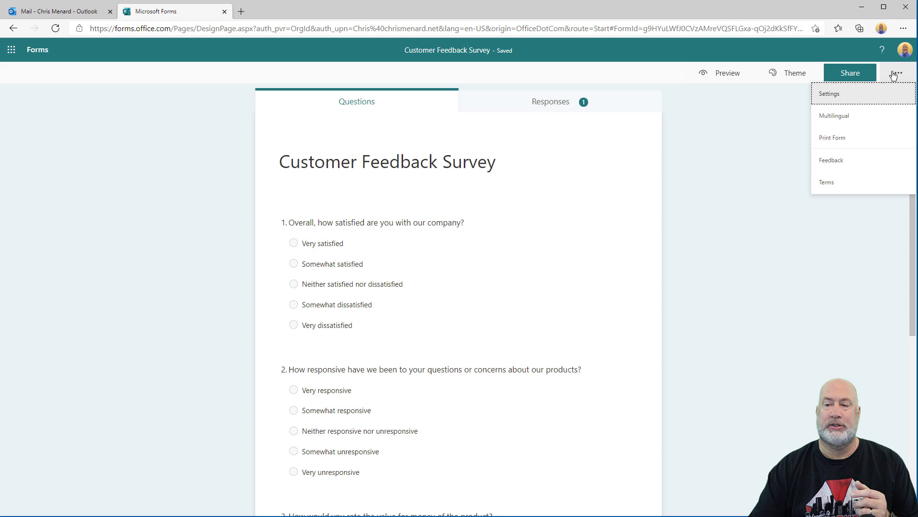
click(845, 106)
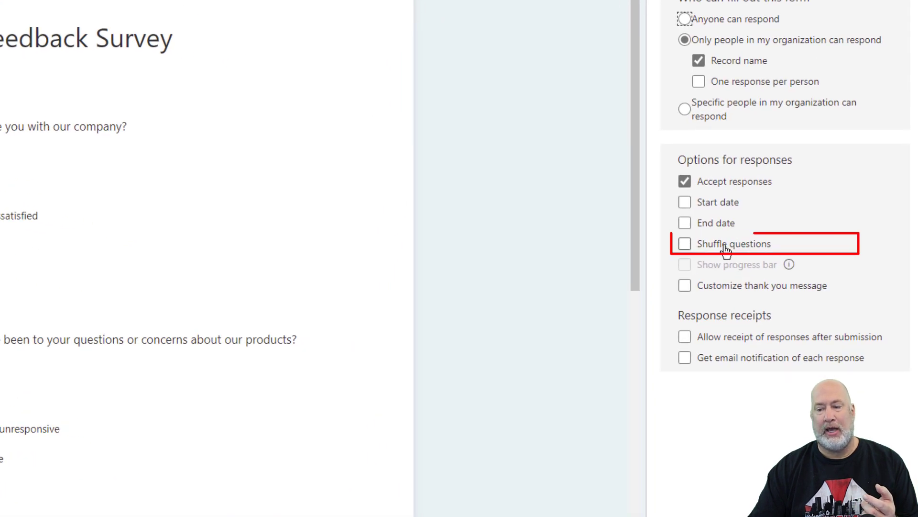
click(733, 245)
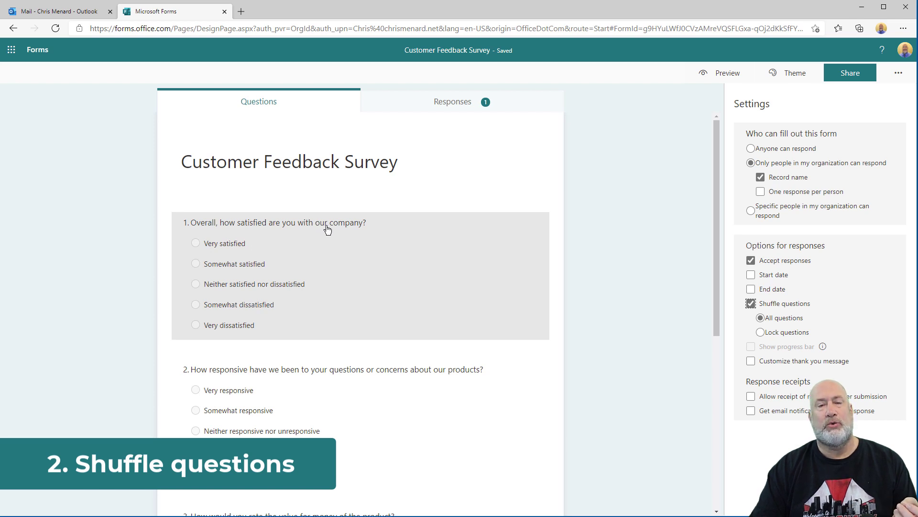
scroll(328, 232, down, 4)
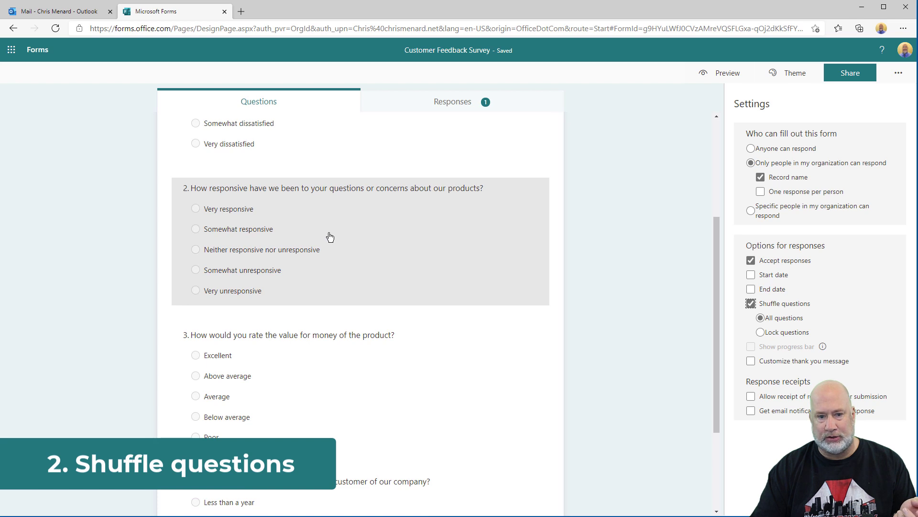
scroll(330, 236, up, 4)
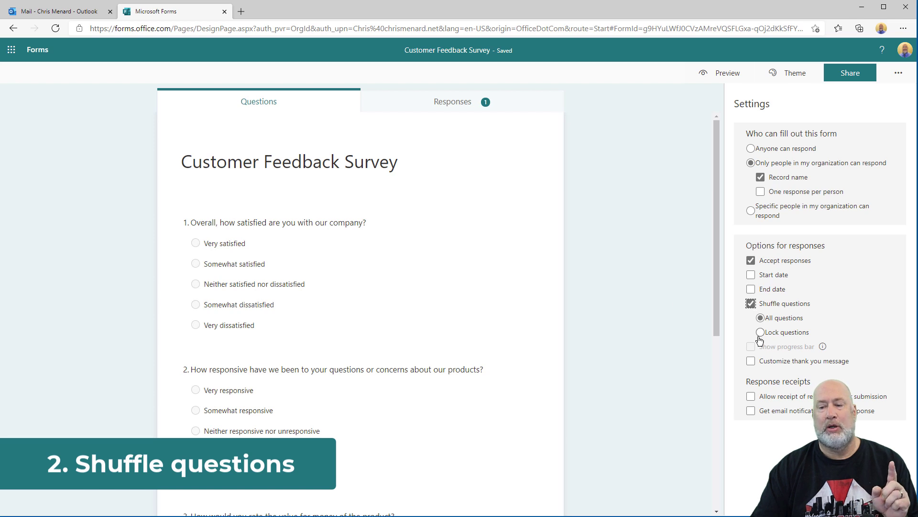
click(760, 334)
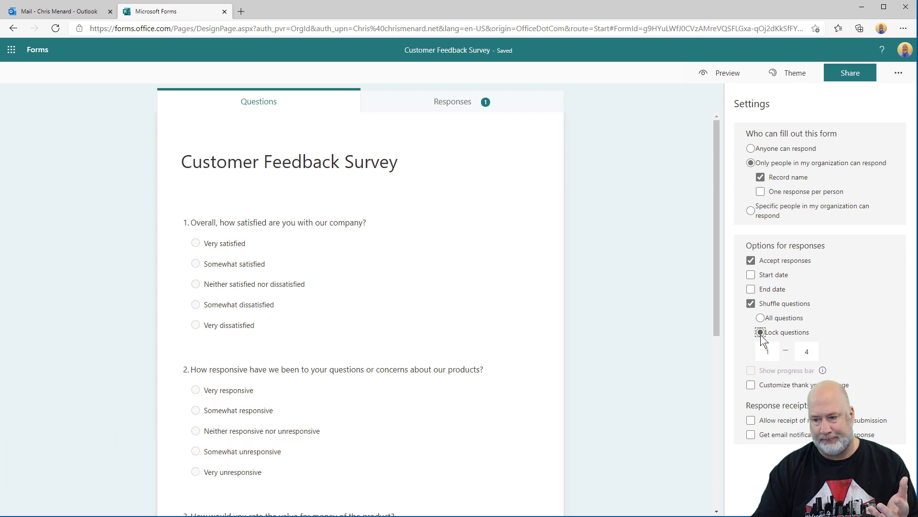
Turn off question shuffling, allow response receipts, and copy the survey's response link
click(751, 303)
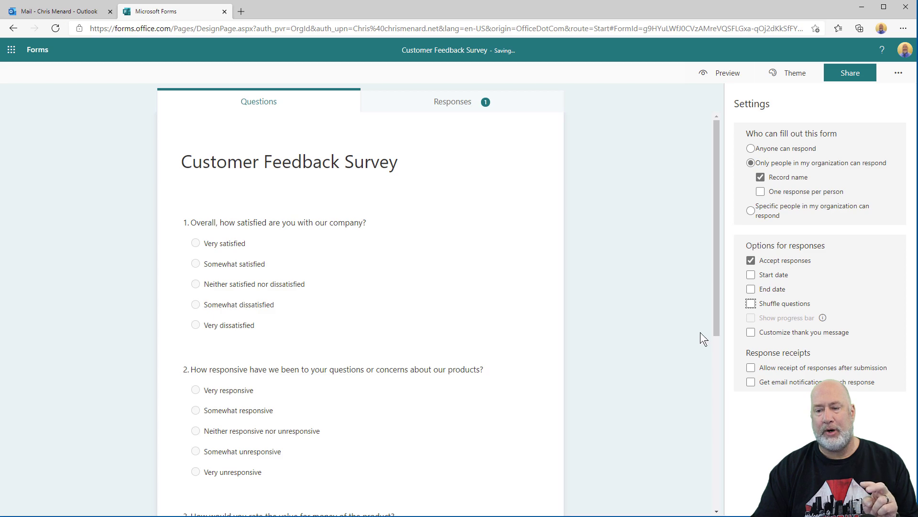
click(750, 368)
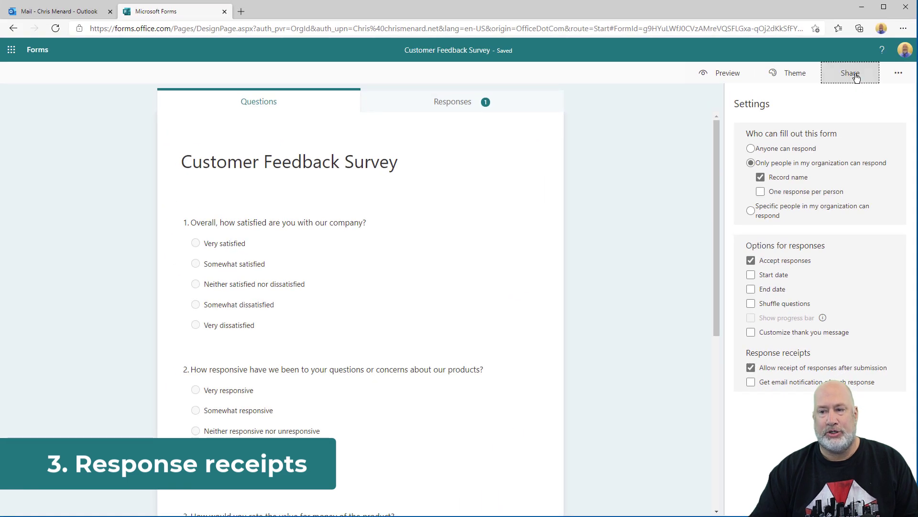
click(854, 76)
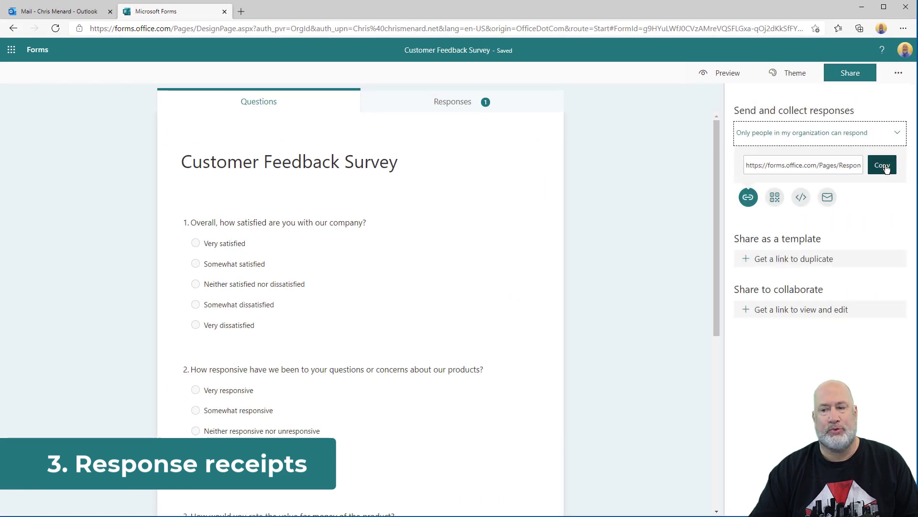
click(885, 167)
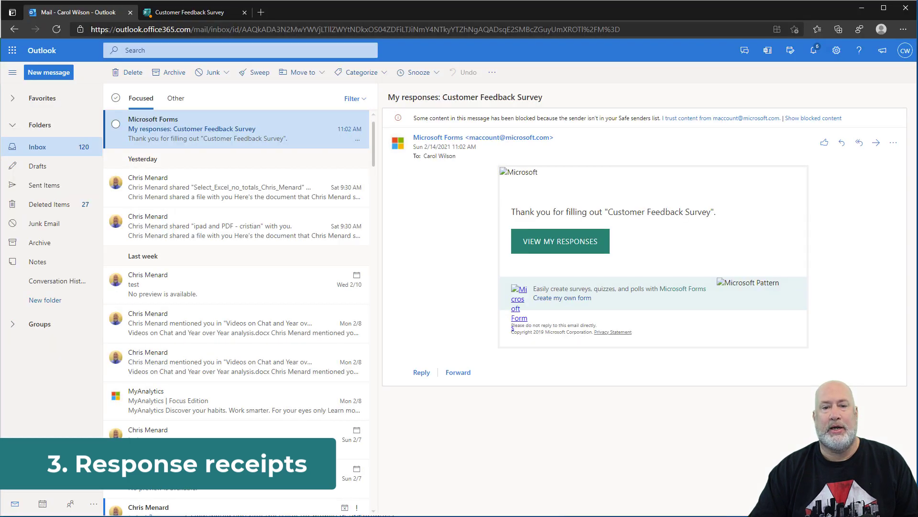
Load the survey in a fresh browser tab from the copied response link
click(261, 12)
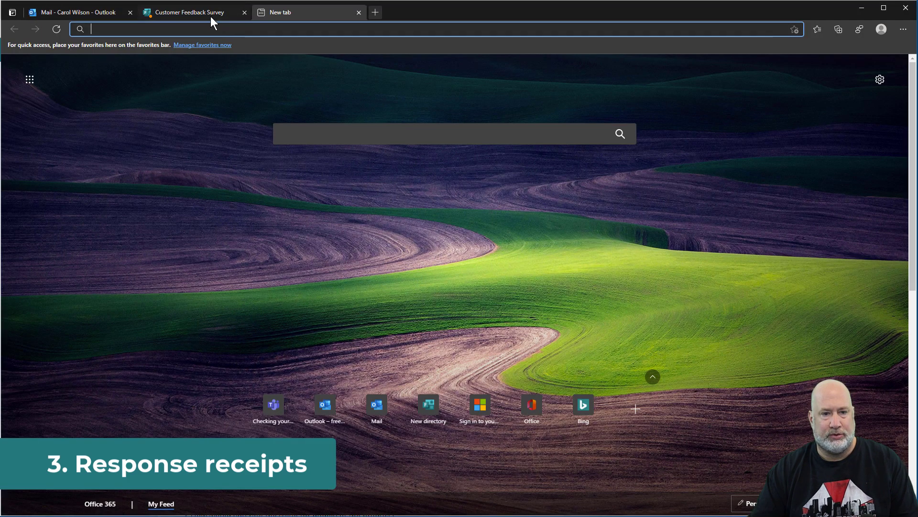
click(244, 12)
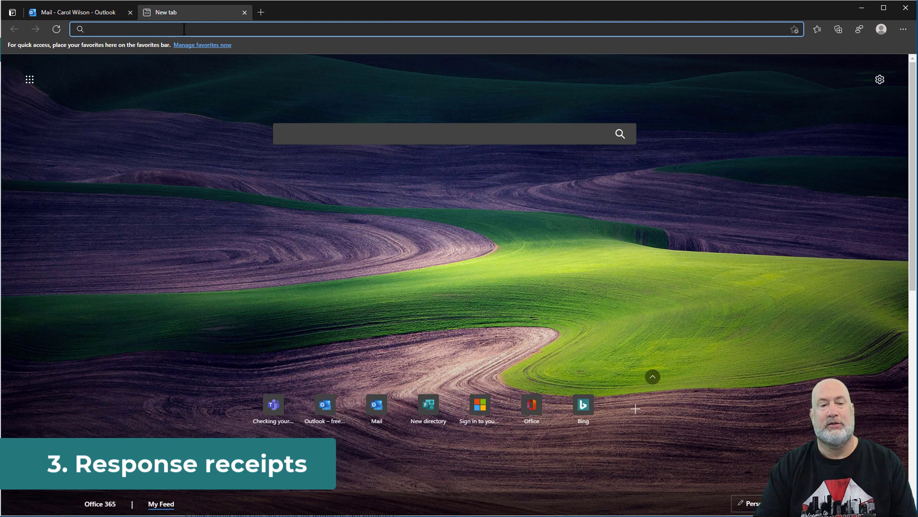
key(ctrl+v)
key(Return)
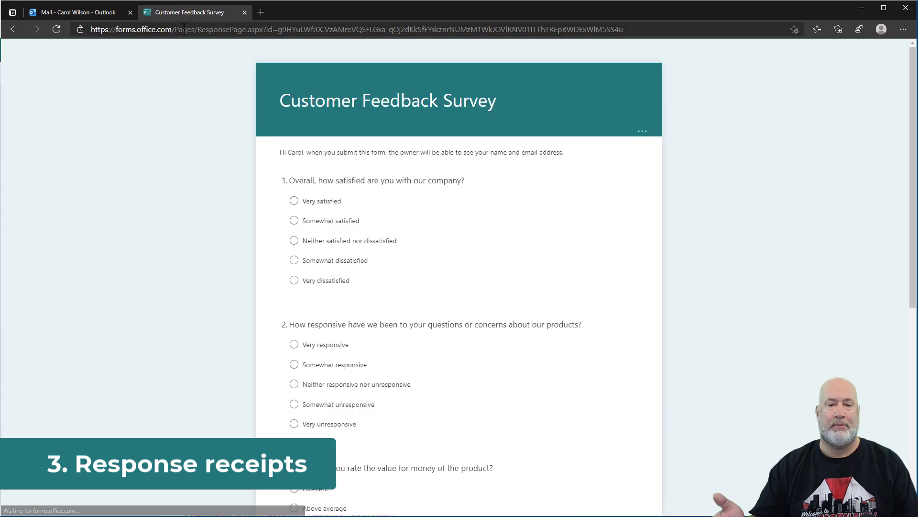
Answer Very satisfied, Very responsive, Excellent value for money, and Less than a year
click(293, 201)
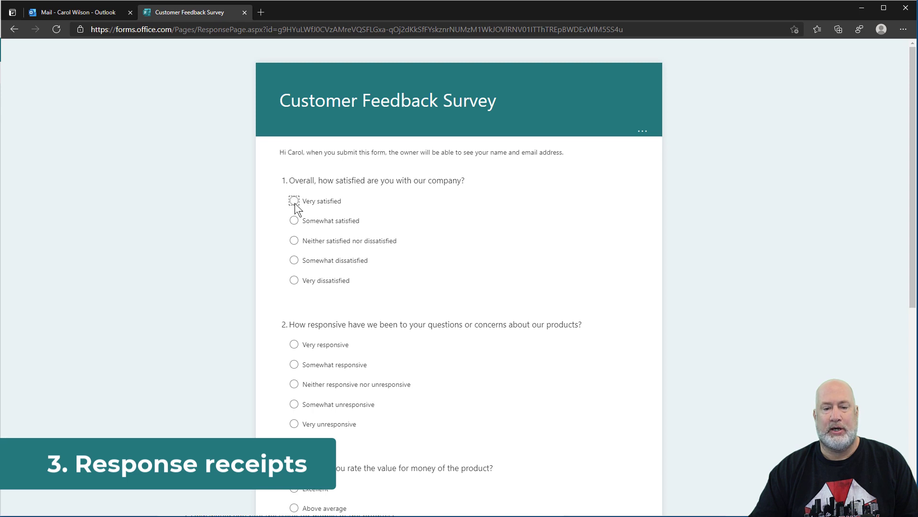
click(294, 343)
scroll(301, 352, down, 1)
scroll(302, 352, down, 3)
click(294, 274)
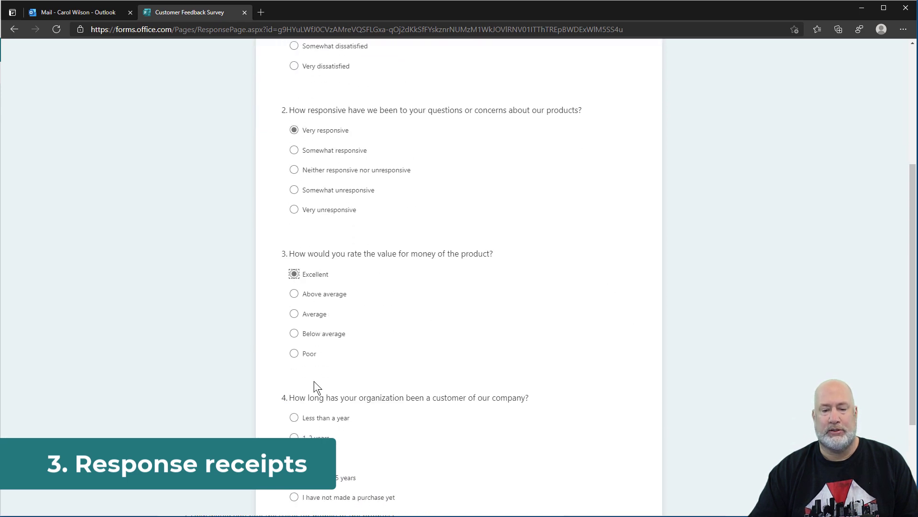
click(294, 417)
scroll(306, 411, down, 3)
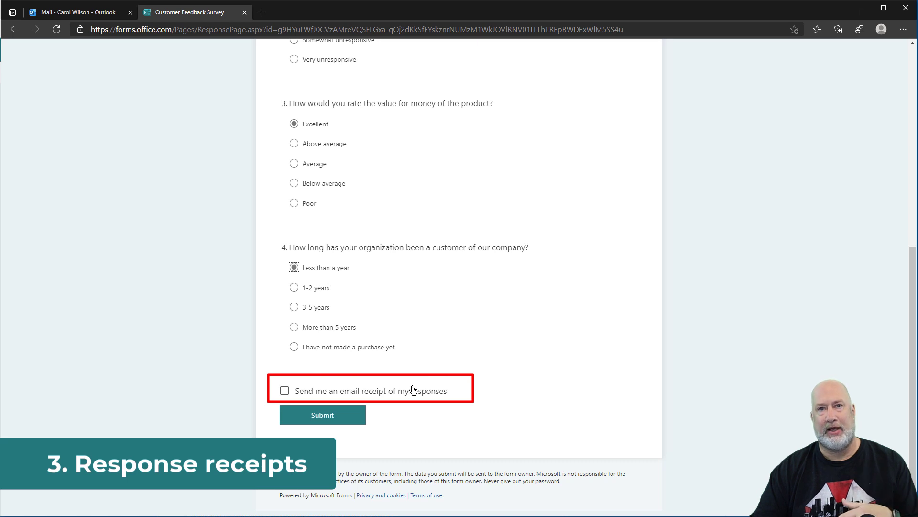
Request an email receipt, submit the response, and open the receipt email in Outlook
click(286, 393)
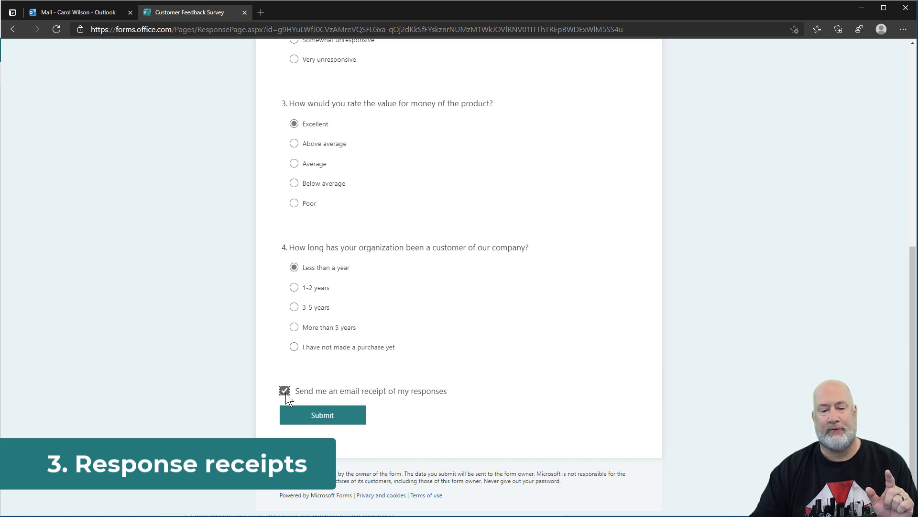
click(339, 419)
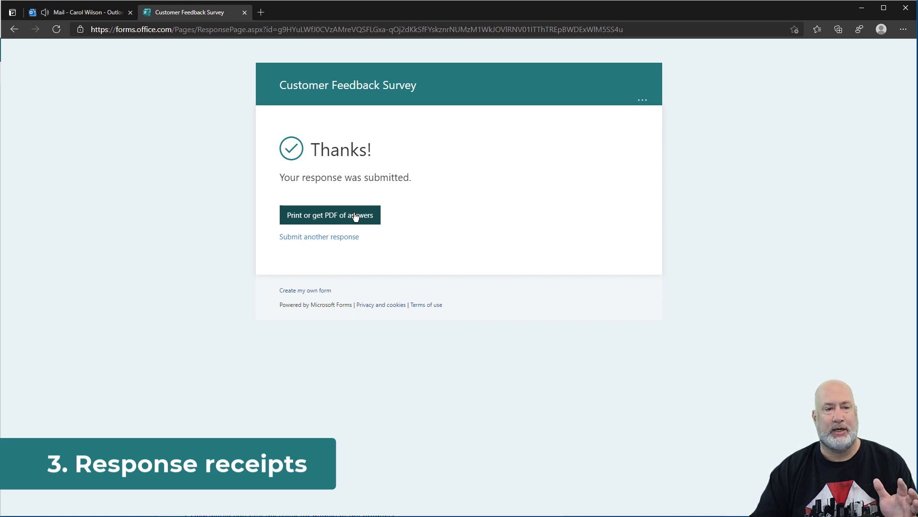
click(76, 16)
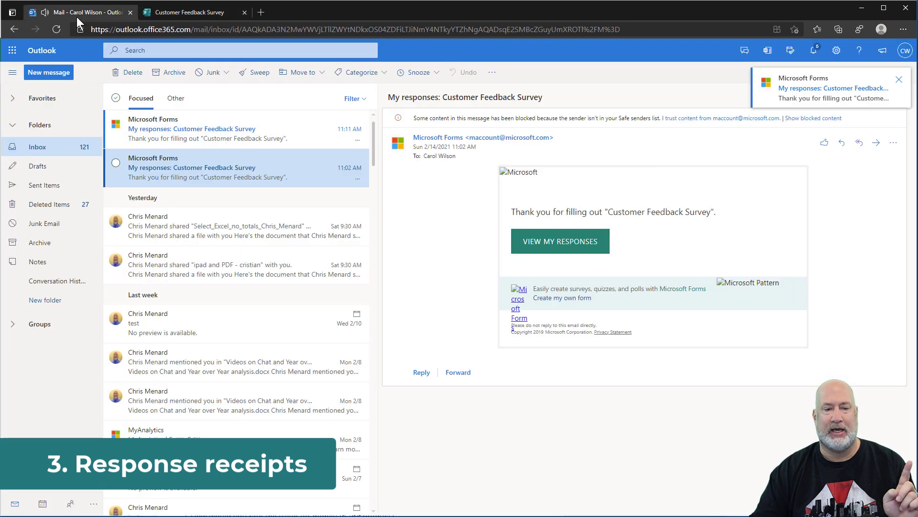
click(175, 139)
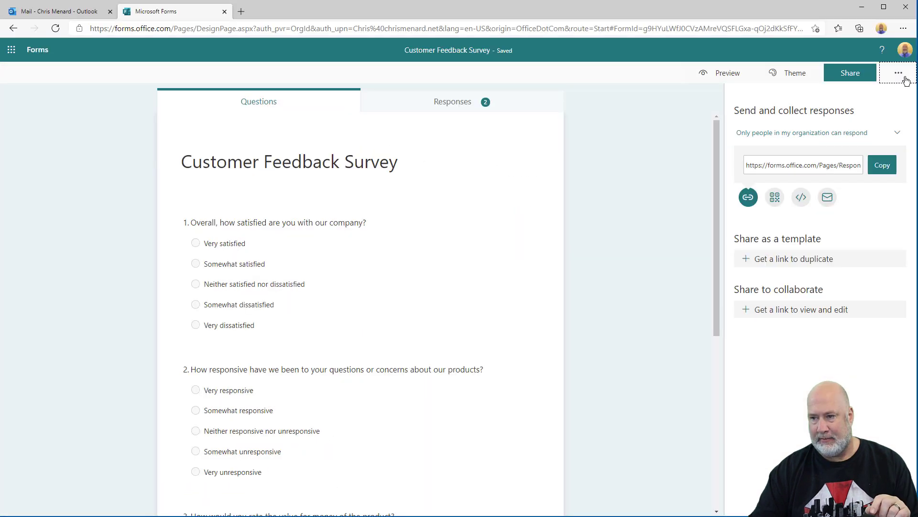
Uncheck 'Allow receipt of responses after submission' in the form settings and close the panel
click(905, 80)
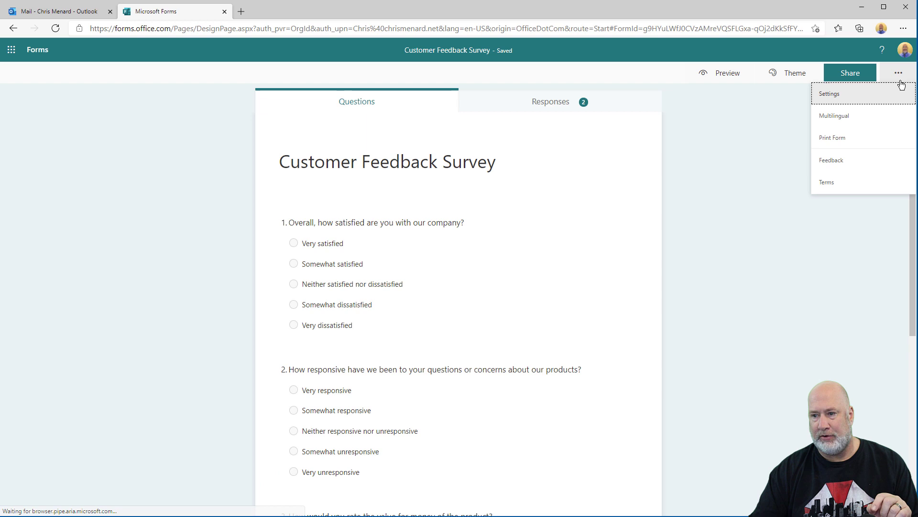
click(859, 98)
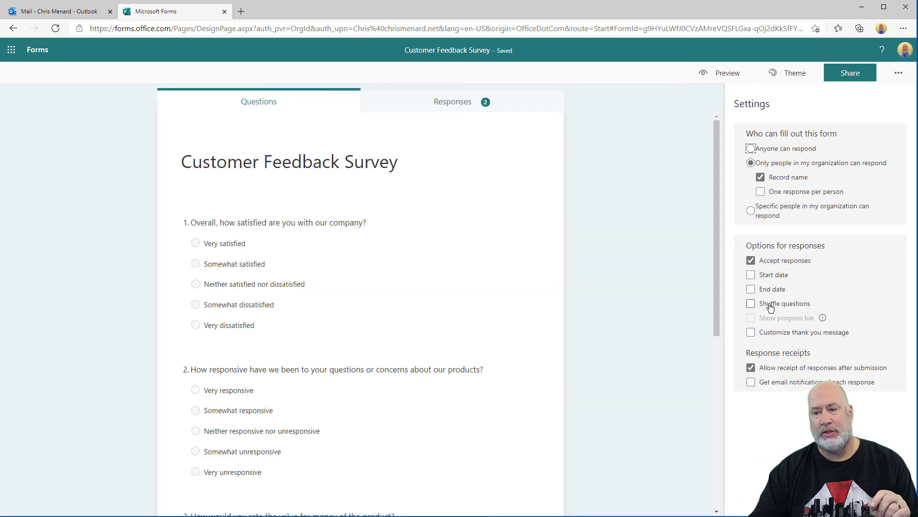
click(751, 367)
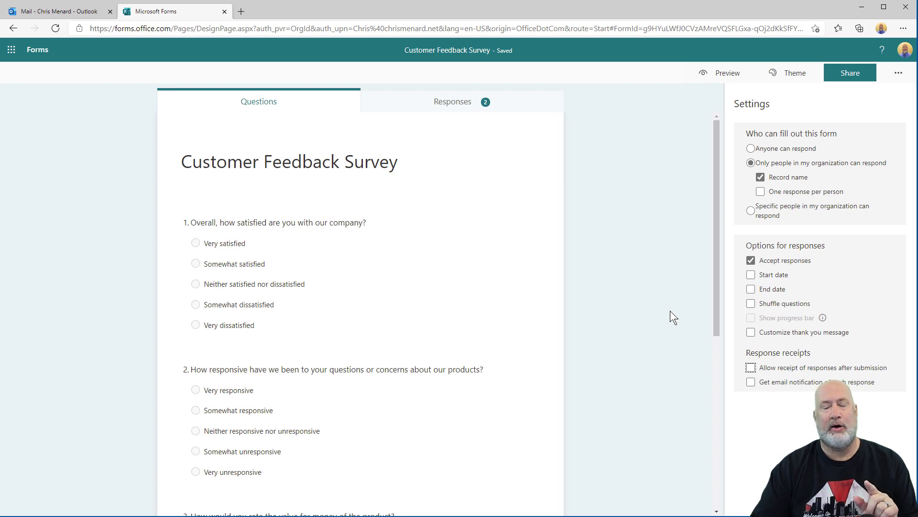
click(636, 281)
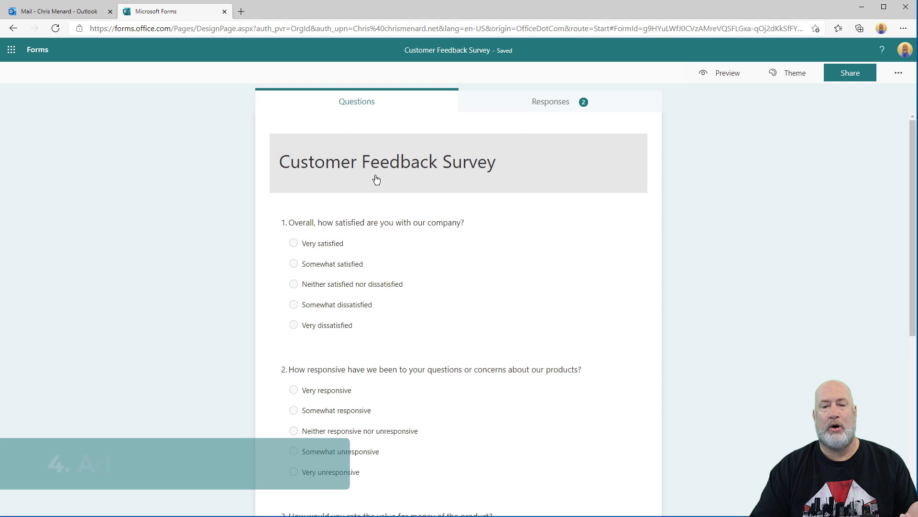
Insert the company logo from the OneDrive Logos folder into the survey header and preview it
click(413, 167)
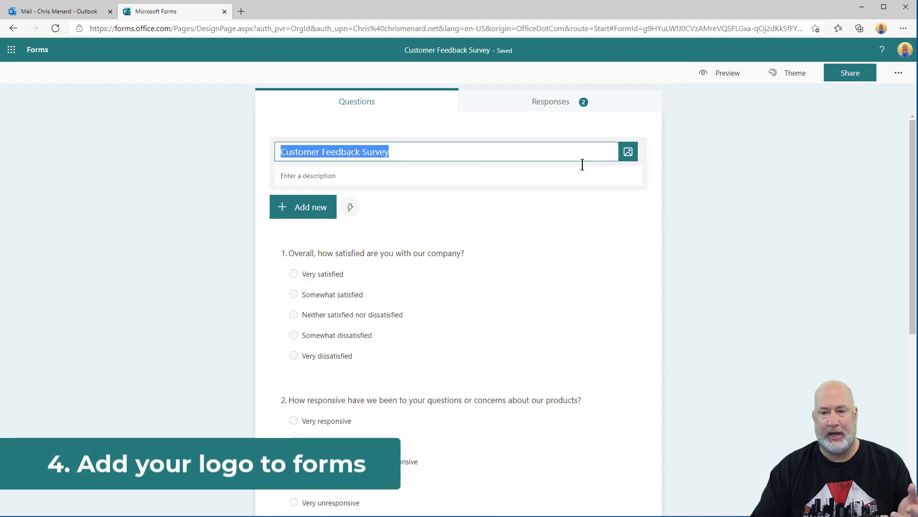
click(633, 155)
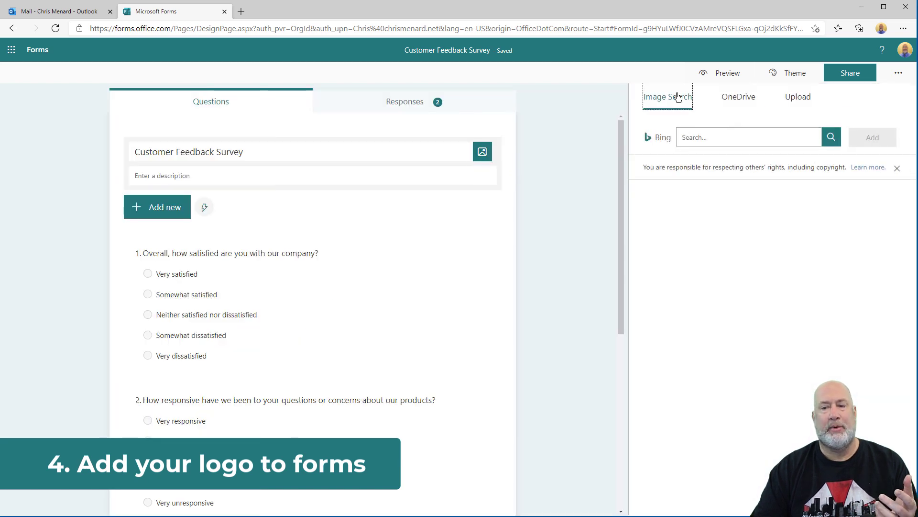
click(749, 104)
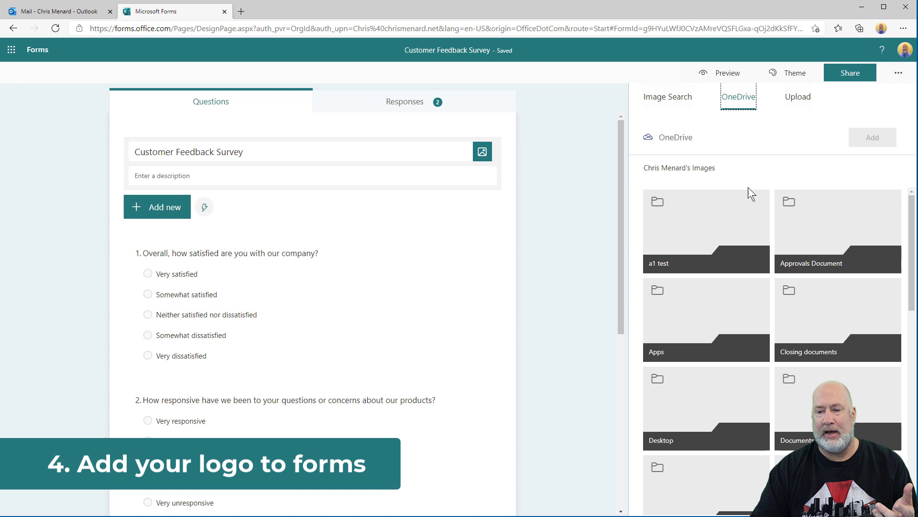
scroll(831, 249, down, 5)
click(823, 216)
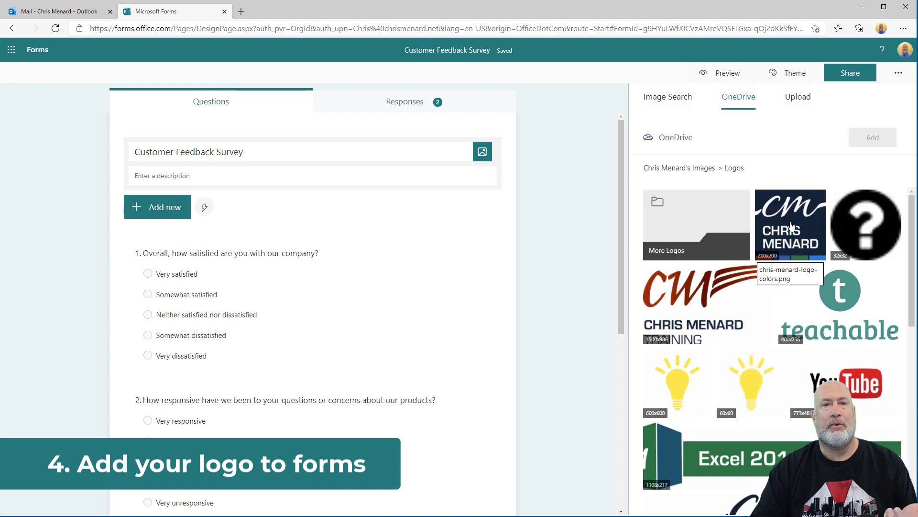
click(791, 226)
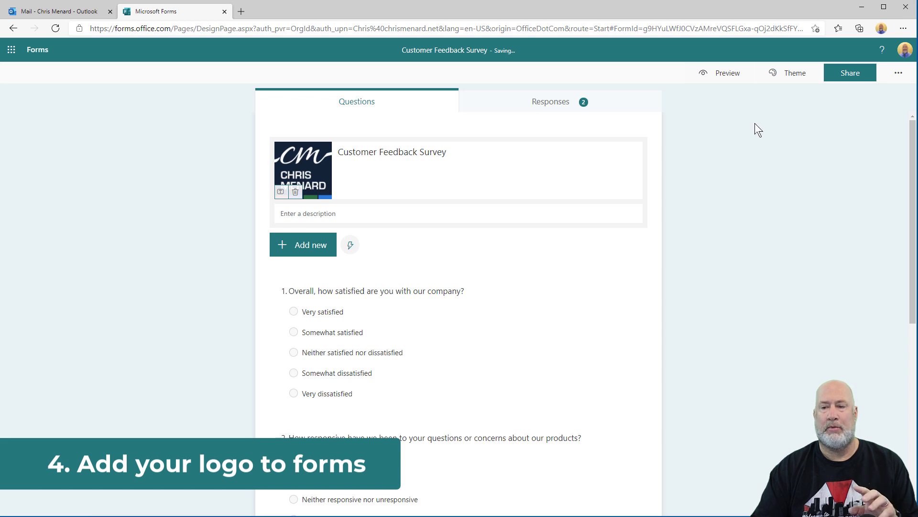
click(725, 75)
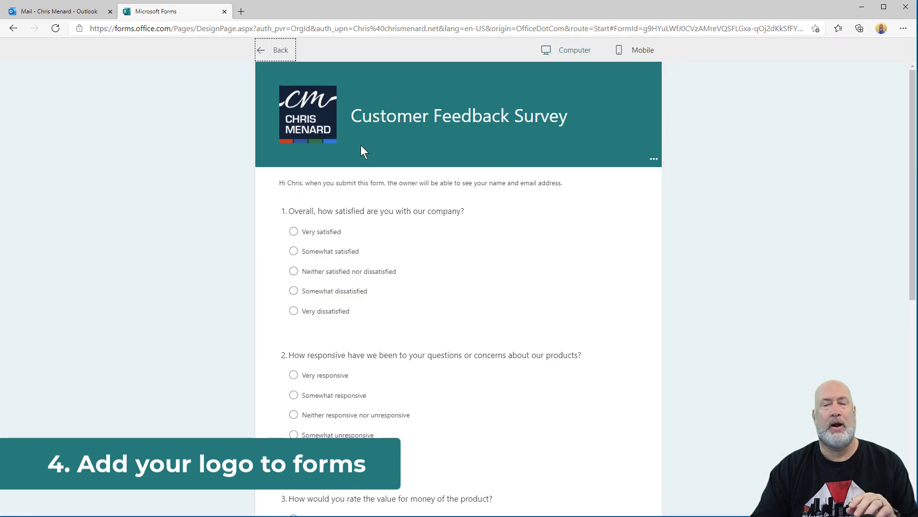
click(278, 57)
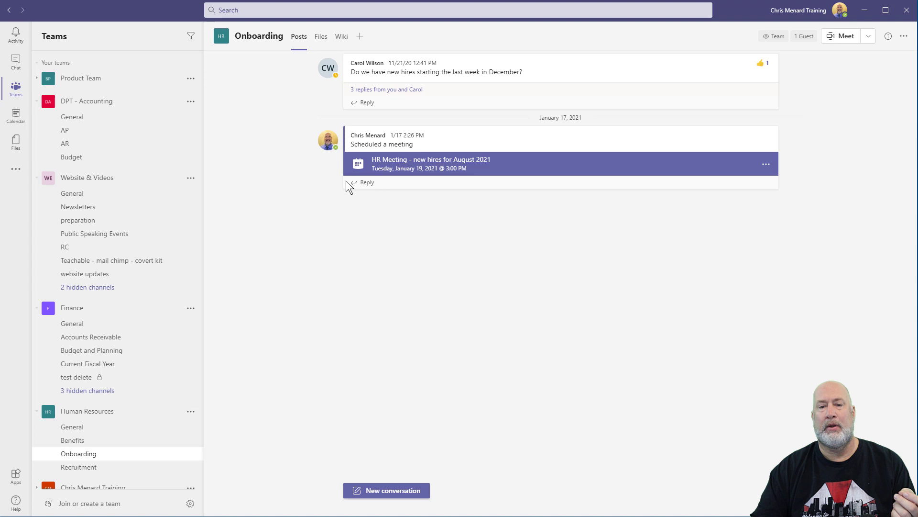
Go to the Human Resources team's Onboarding channel and view its Posts
mouse_move(351, 162)
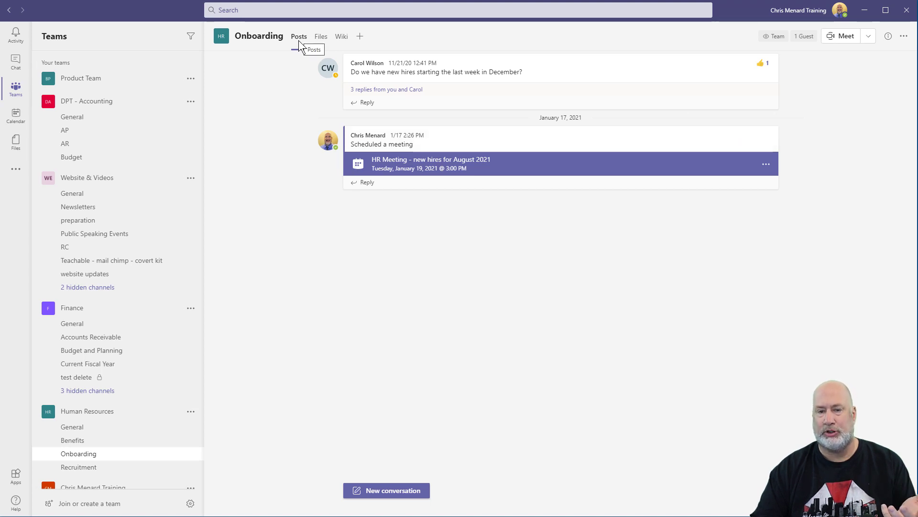
mouse_move(388, 171)
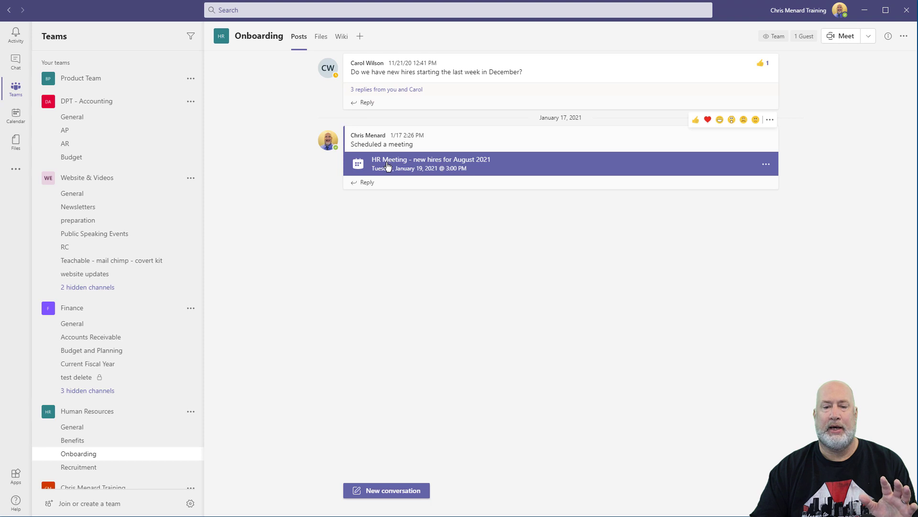
Reply to the new-hires post with a Forms poll asking 'ds'
click(368, 102)
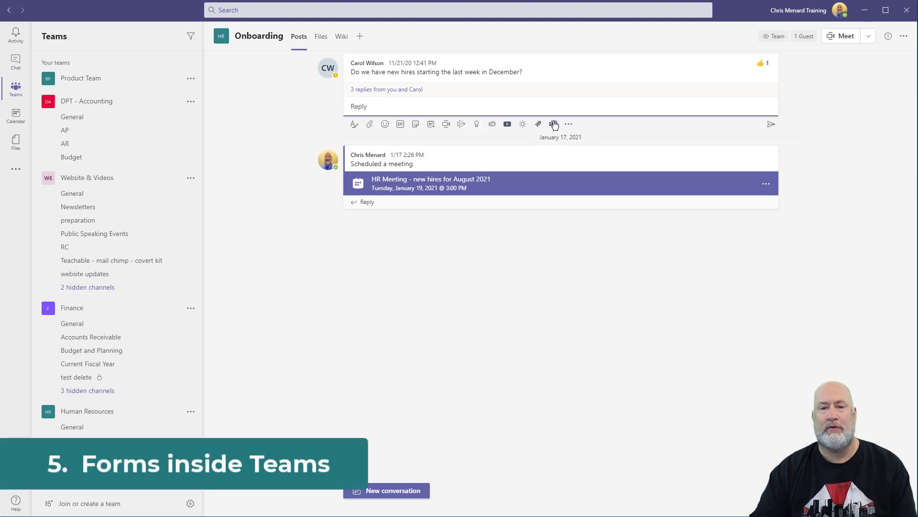
click(554, 126)
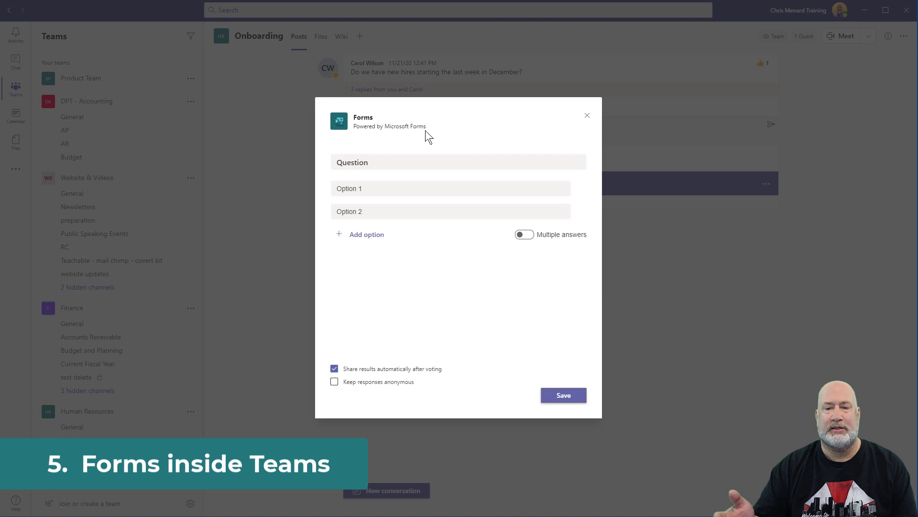
click(421, 158)
text(here is a question)
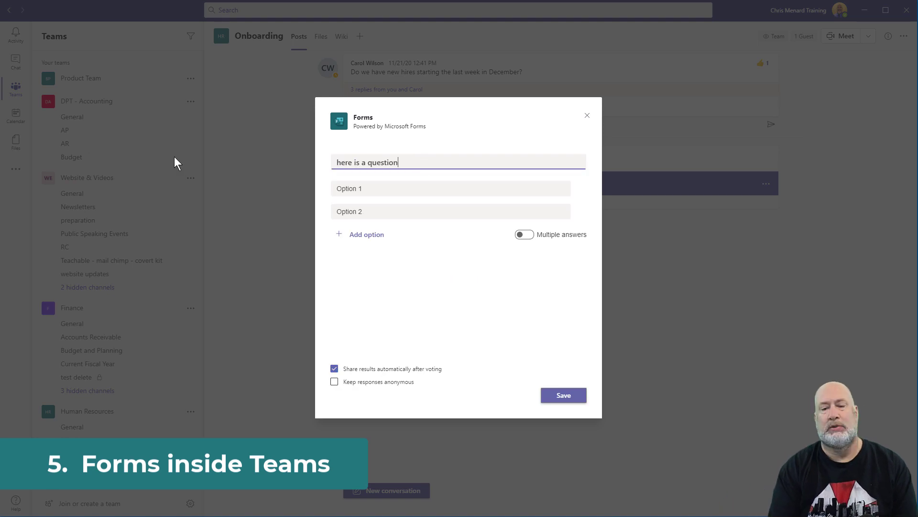
key(Tab)
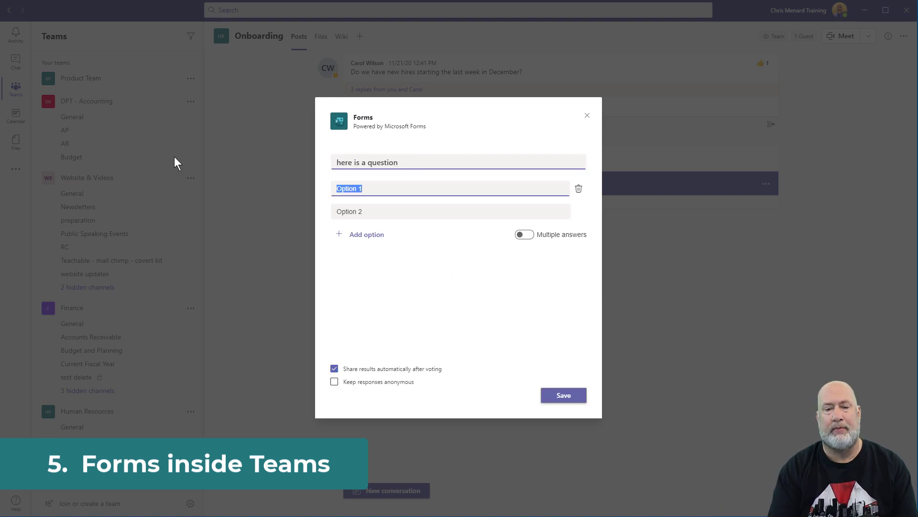
key(shift+Tab)
text(ds)
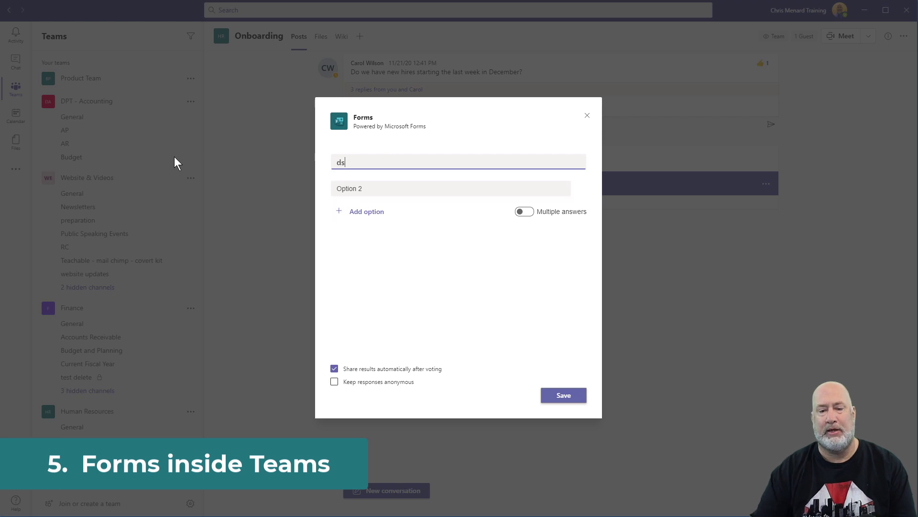
Add poll options 'asdfdsas' and 'asdfsdfasfd' and post the poll
click(381, 189)
text(asdfdsas)
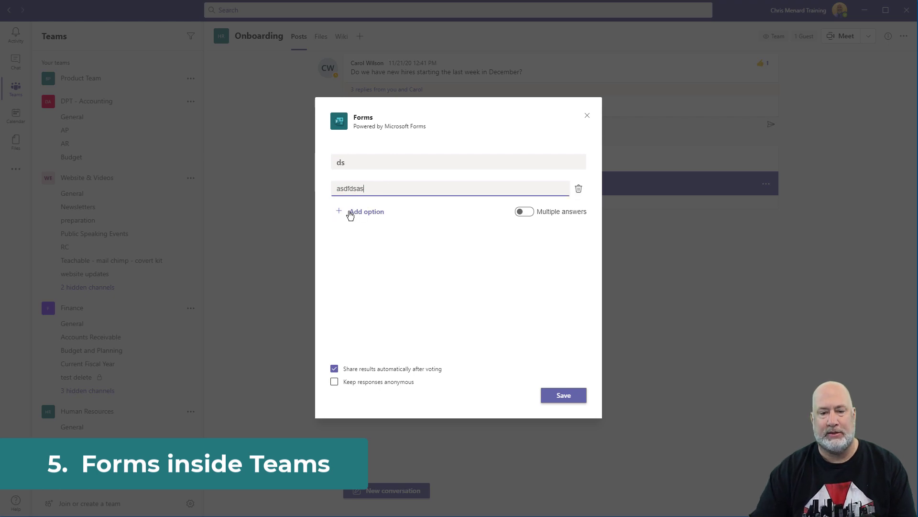
click(349, 212)
text(asdfsdfasfd)
click(574, 394)
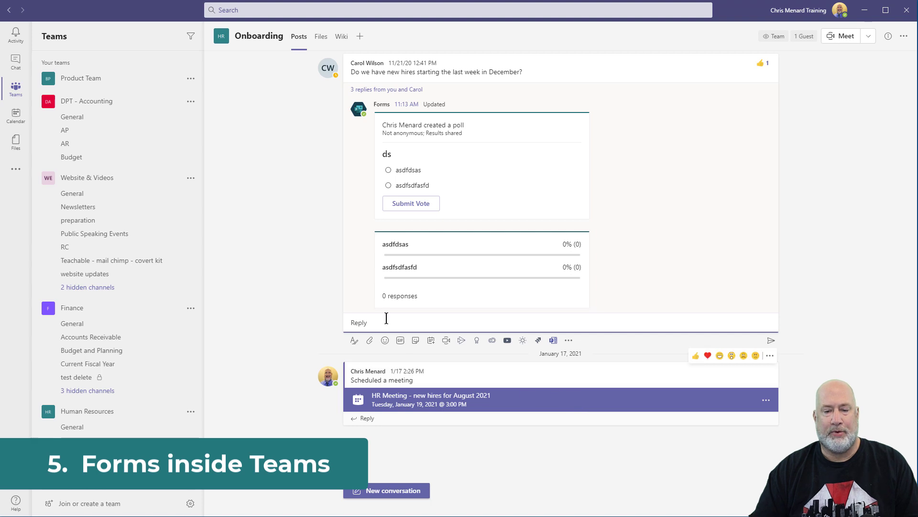
Vote for 'asdfdsas' in the posted poll
click(388, 170)
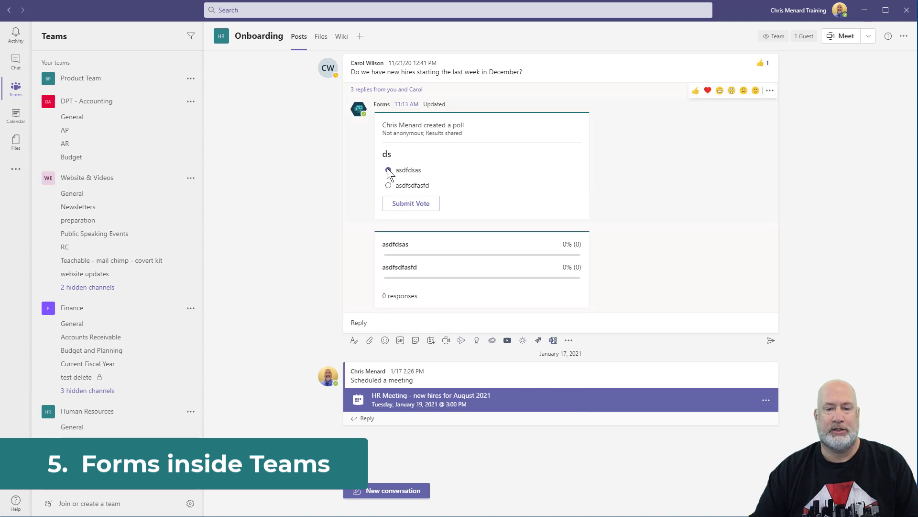
click(414, 205)
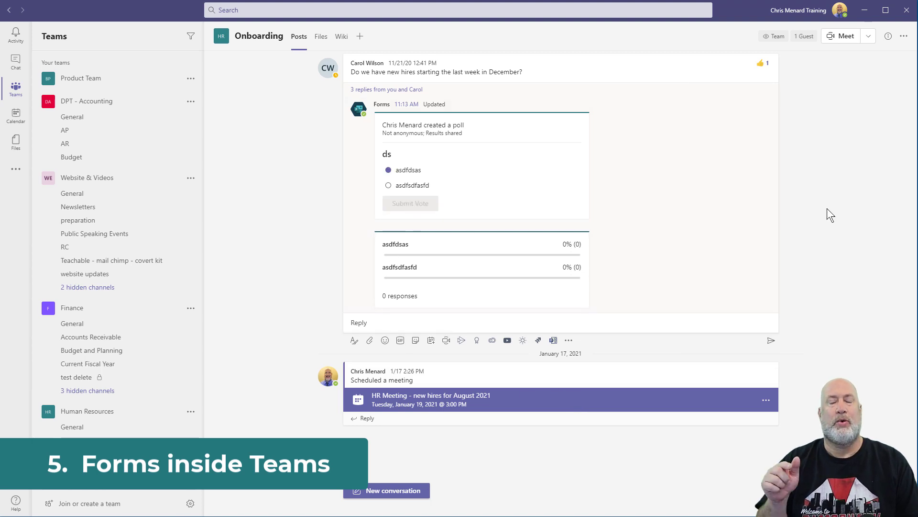